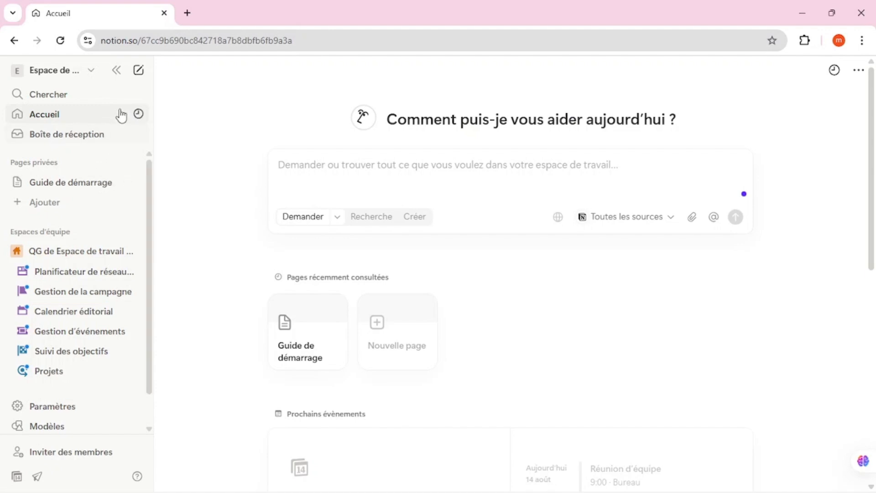
# Consult the course-organisation notes in Word and create a blank private page in Notion titled "COUR 2024/2025"
pyautogui.moveTo(641, 490)
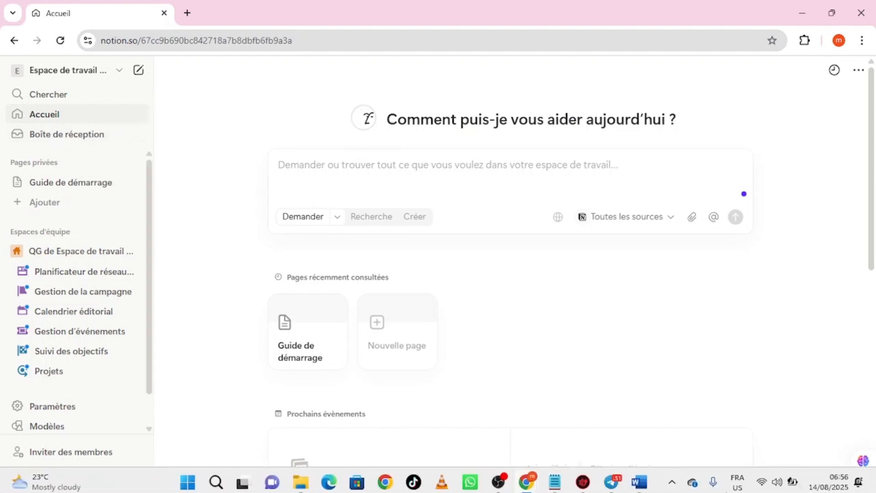
pyautogui.click(643, 488)
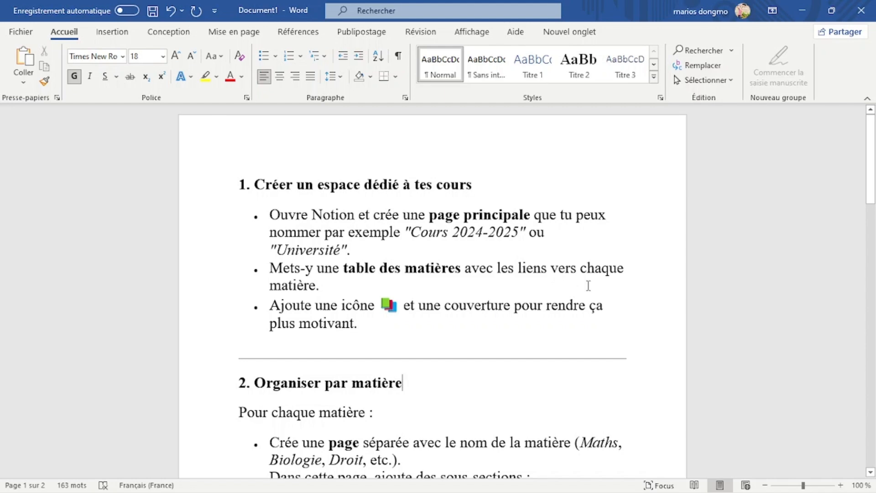
pyautogui.click(799, 9)
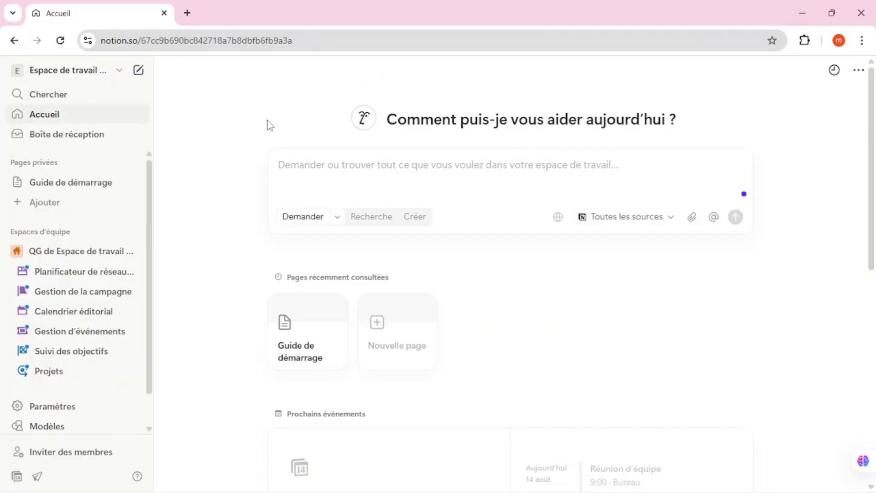
pyautogui.click(90, 209)
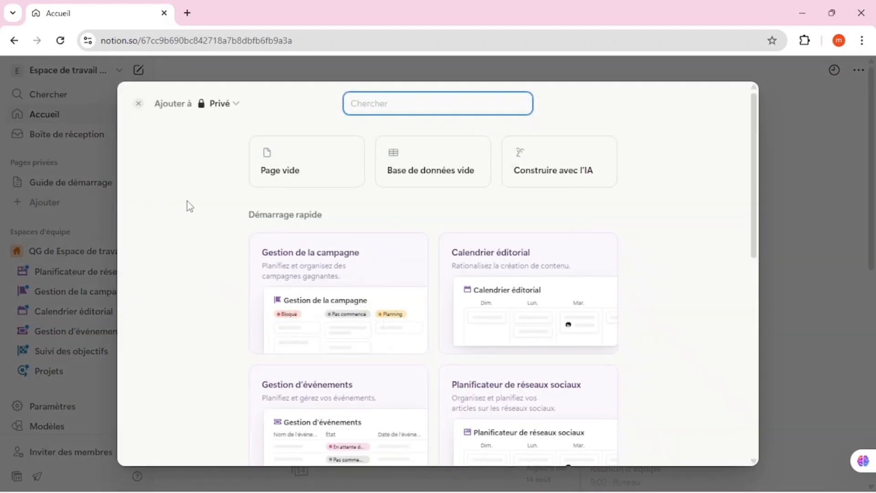
pyautogui.click(311, 168)
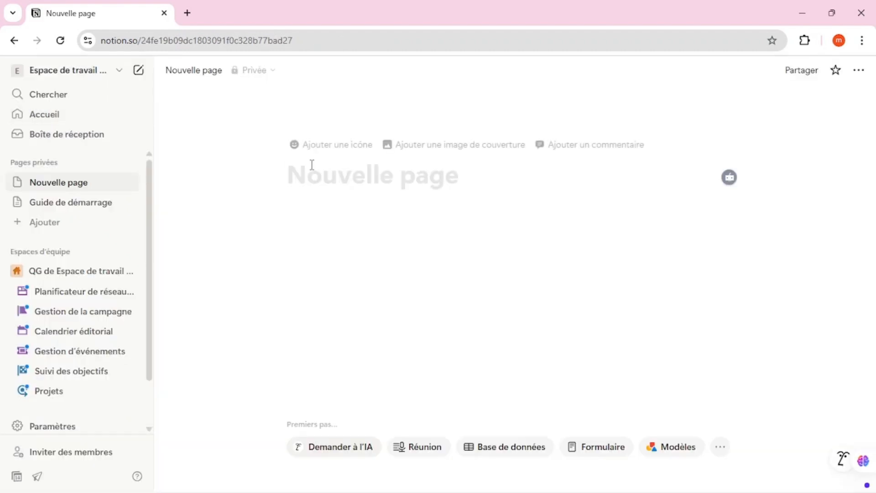
pyautogui.write('C')
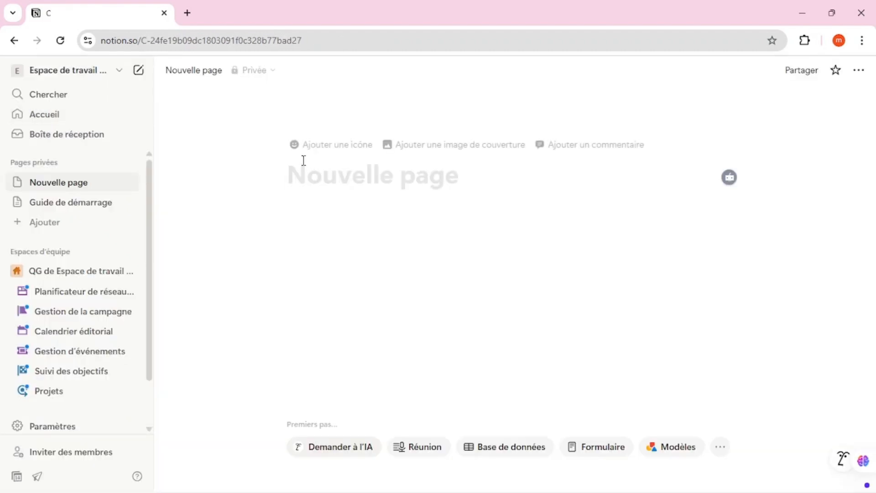
pyautogui.write('OUR ')
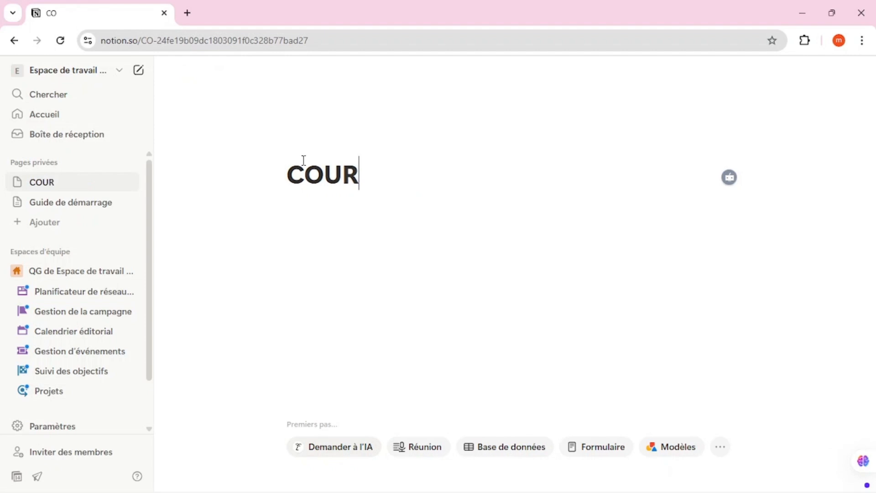
pyautogui.write('20')
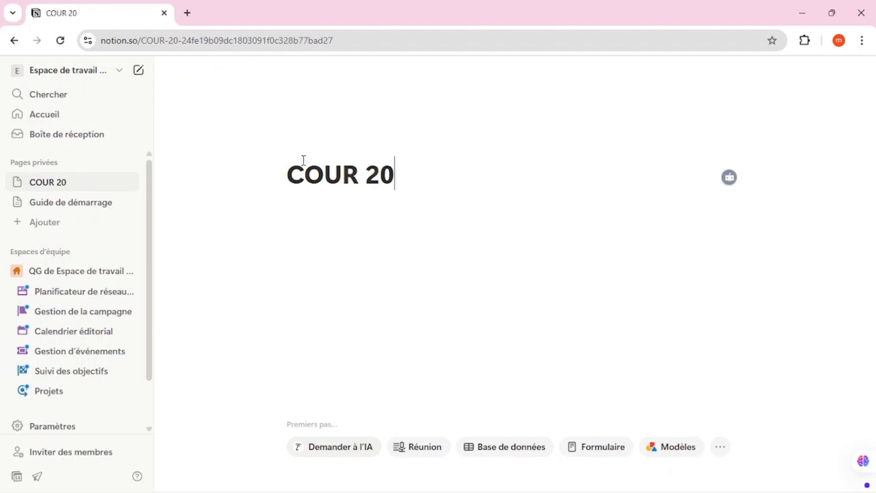
pyautogui.write('24/')
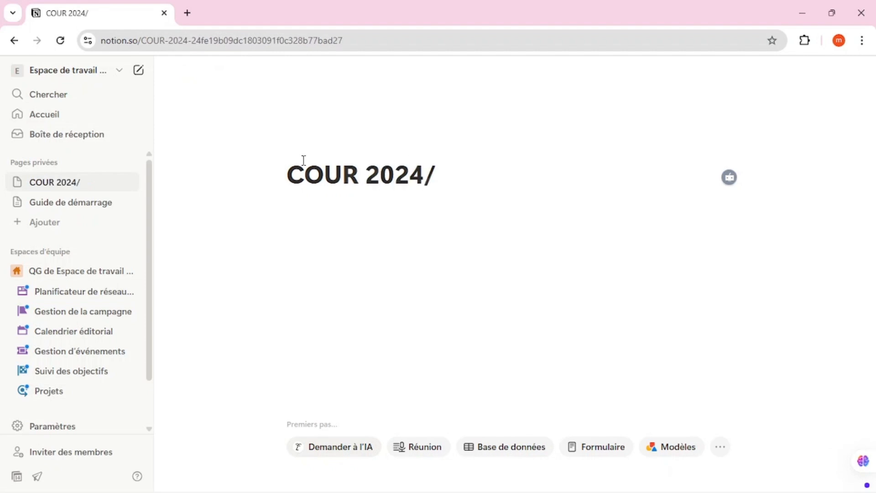
pyautogui.write('2025')
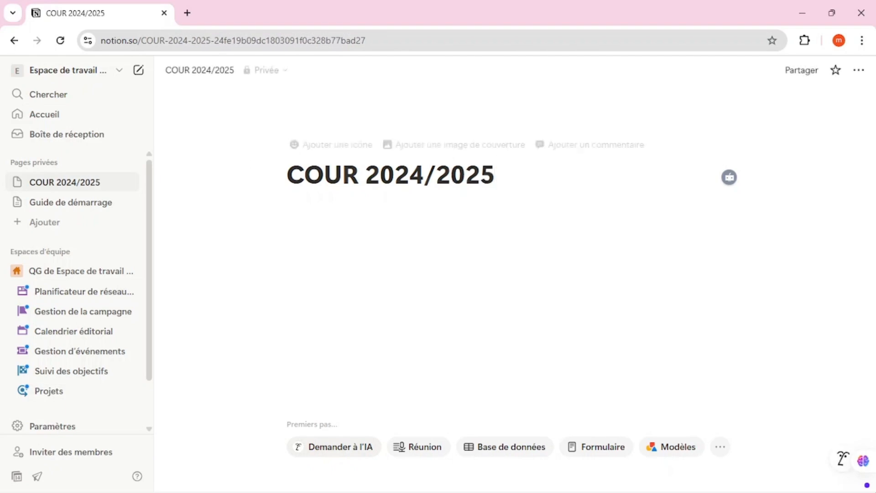
# Recheck section 1 of the Word notes and add the line "TABLE MATIERE:" below the title of the Notion page
pyautogui.moveTo(705, 491)
pyautogui.click(637, 483)
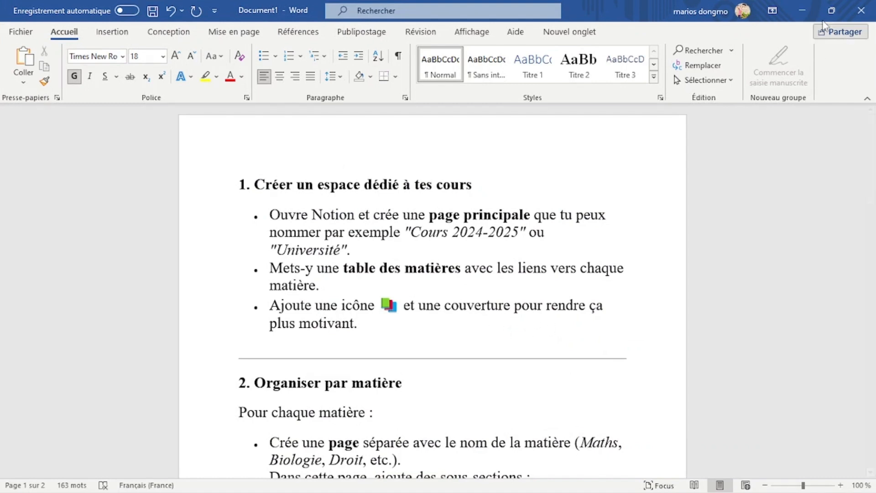
pyautogui.click(811, 7)
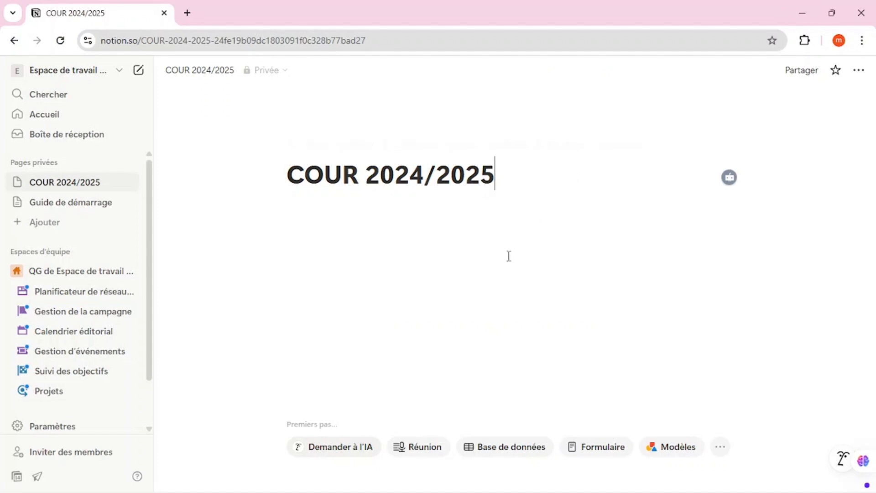
pyautogui.moveTo(468, 155)
pyautogui.press('Return')
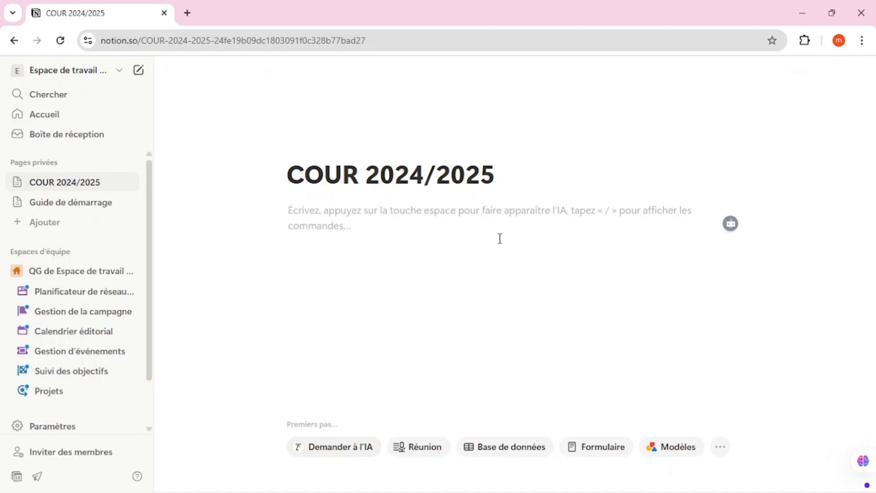
pyautogui.press('Return')
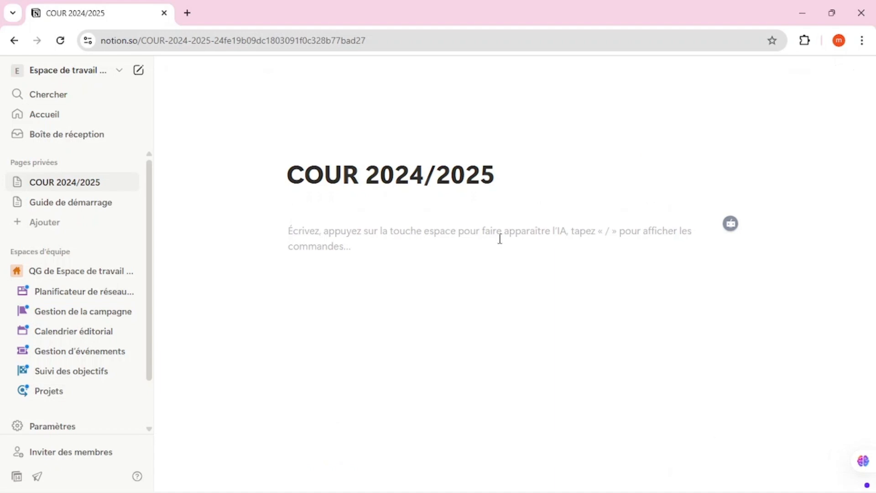
pyautogui.write('T')
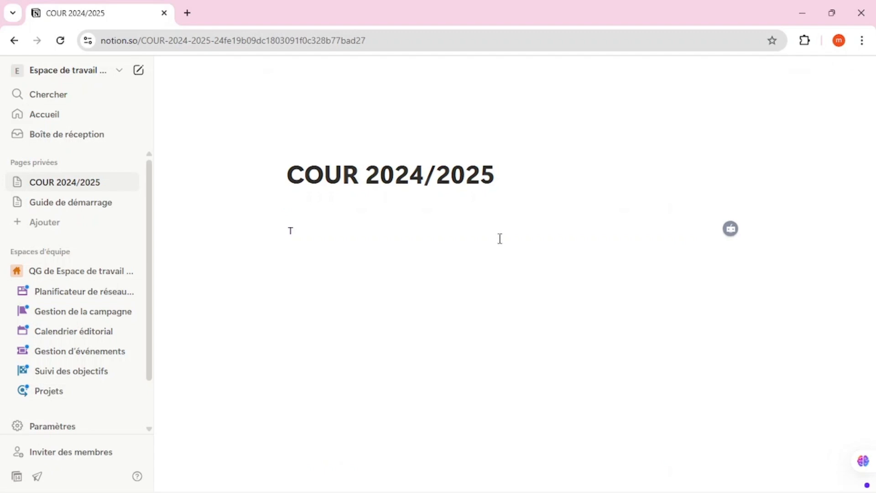
pyautogui.write('ABLE MATIERE:')
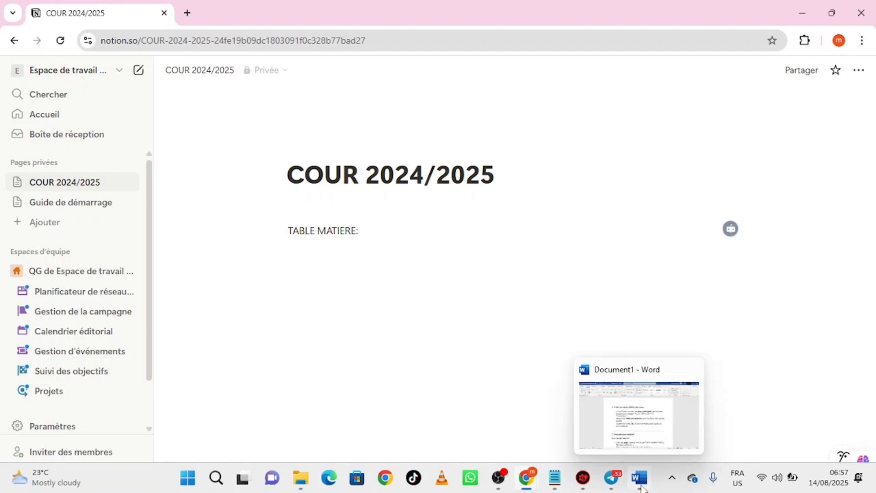
# Read the "Organiser par matière" section in Word and start an empty block under "TABLE MATIERE:" on the Notion page
pyautogui.click(640, 479)
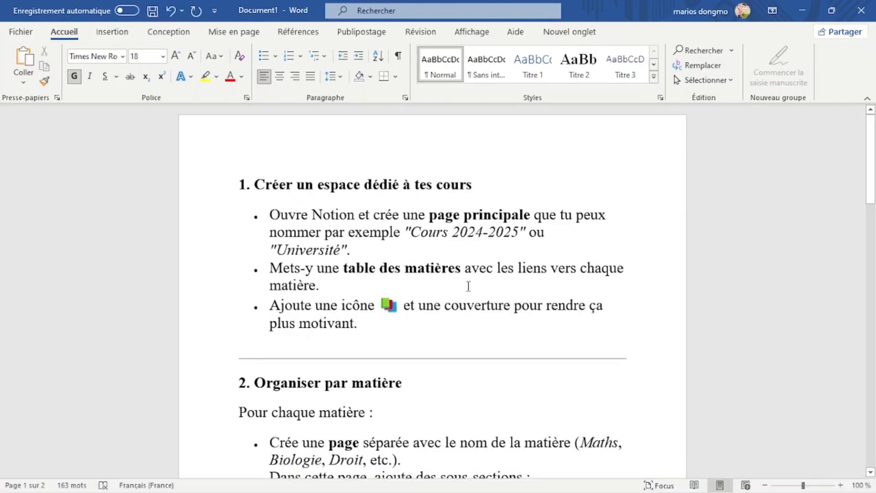
pyautogui.moveTo(872, 193); pyautogui.dragTo(873, 236)
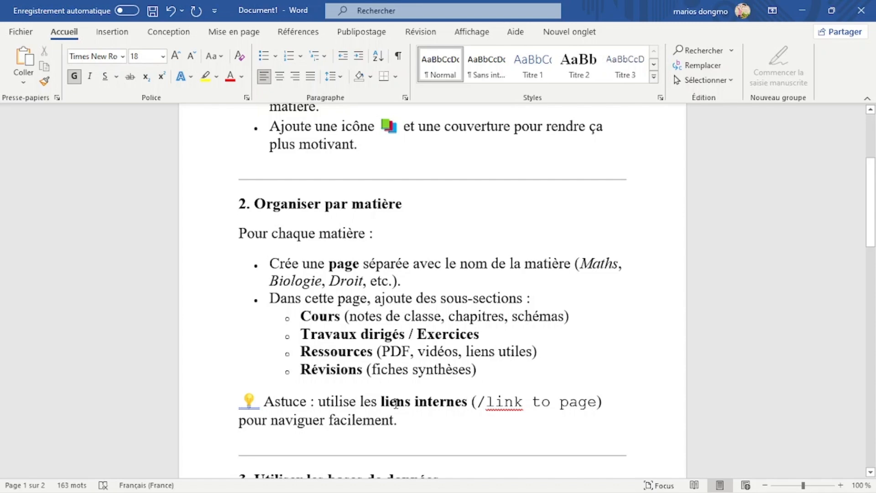
pyautogui.click(802, 9)
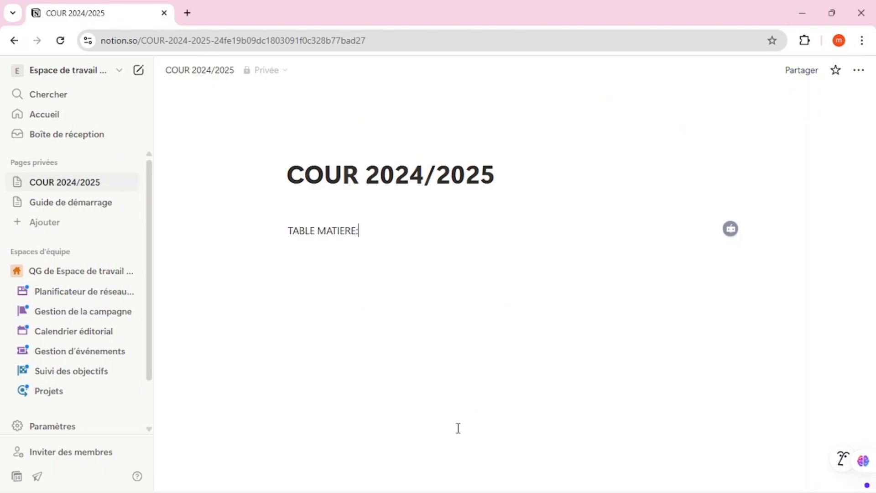
pyautogui.moveTo(464, 491)
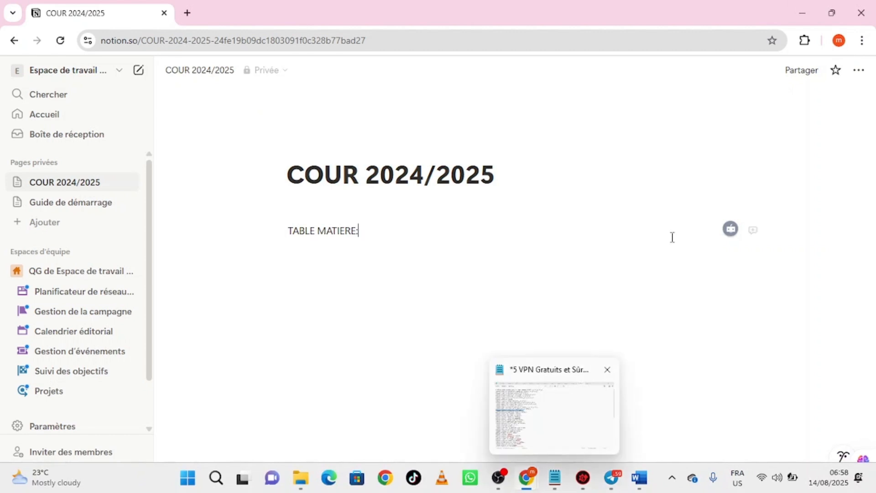
pyautogui.click(859, 73)
pyautogui.click(499, 195)
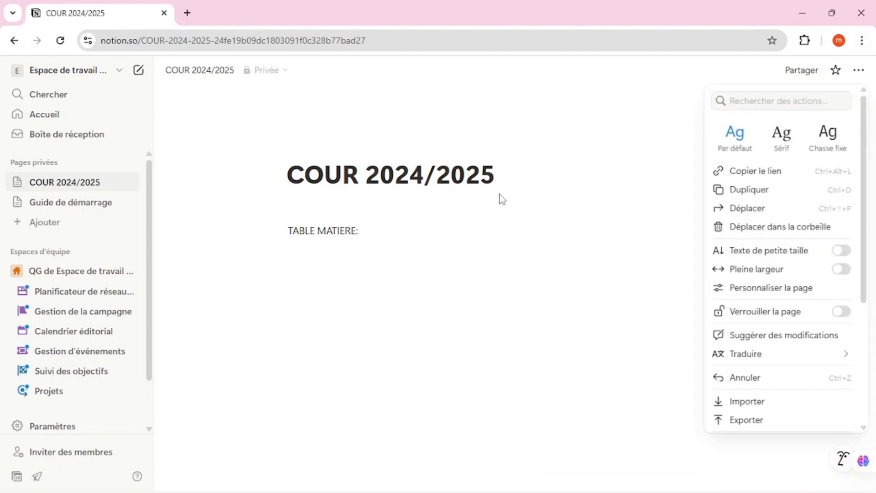
pyautogui.click(444, 247)
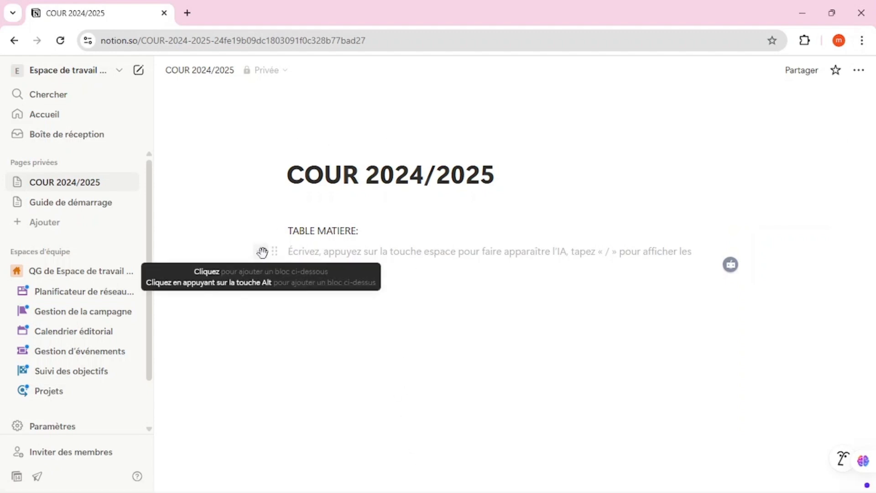
# Examine the basic block types offered for the empty line, including lists, Page and Lien vers une page, against the Word notes
pyautogui.click(262, 252)
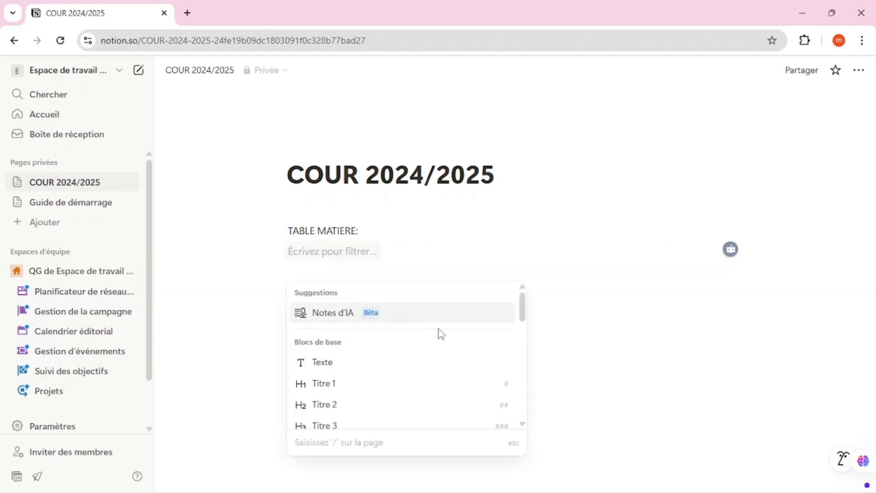
pyautogui.moveTo(523, 309); pyautogui.dragTo(523, 346)
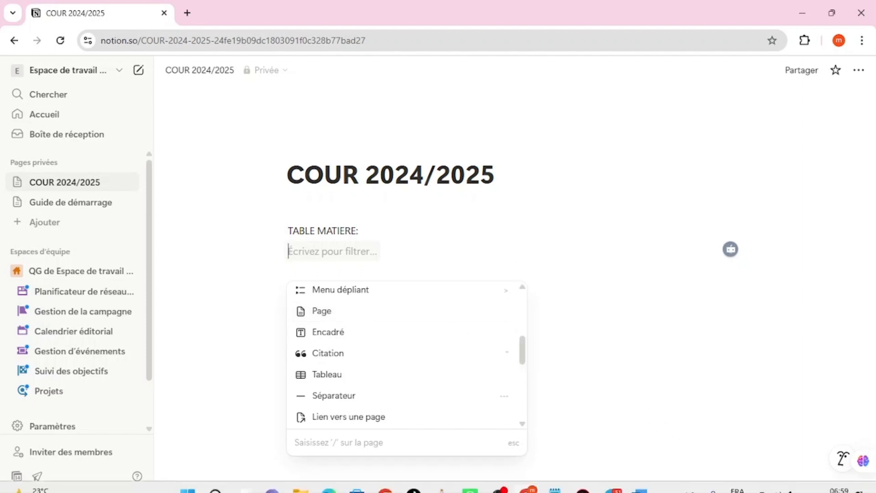
pyautogui.click(637, 480)
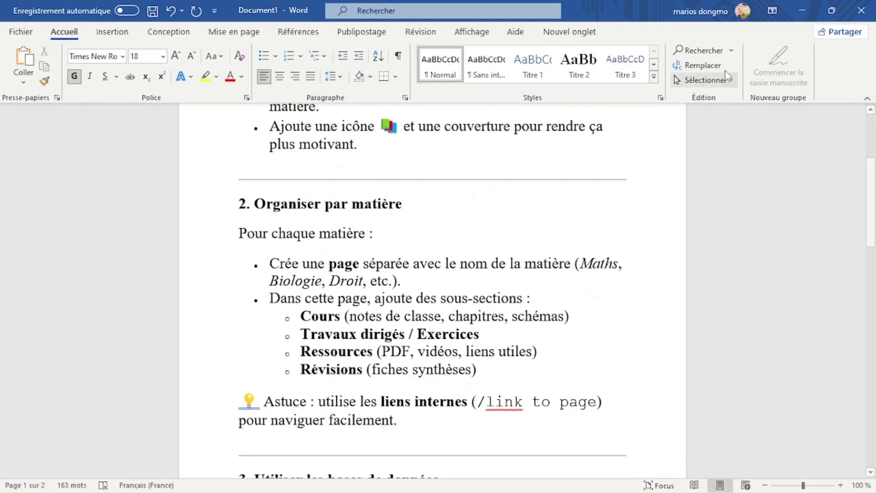
pyautogui.click(802, 10)
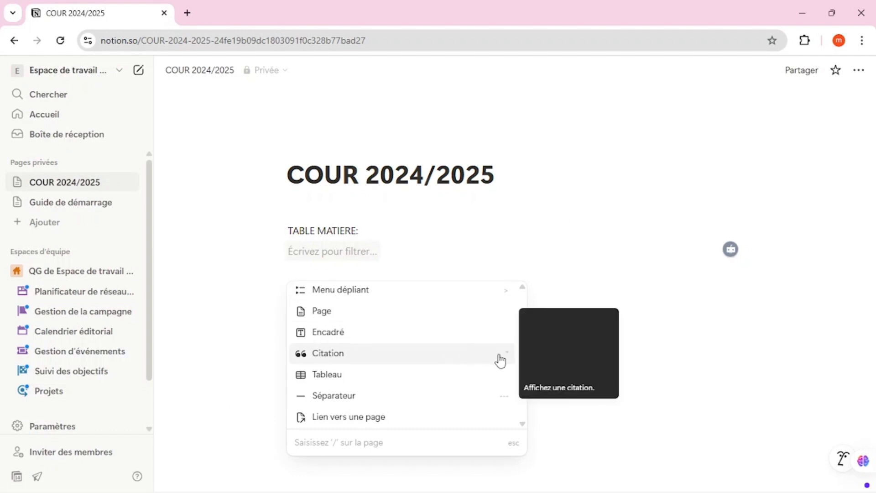
pyautogui.moveTo(522, 358)
pyautogui.mouseDown()
pyautogui.moveTo(525, 420)
pyautogui.moveTo(524, 361)
pyautogui.moveTo(527, 373)
pyautogui.mouseUp()
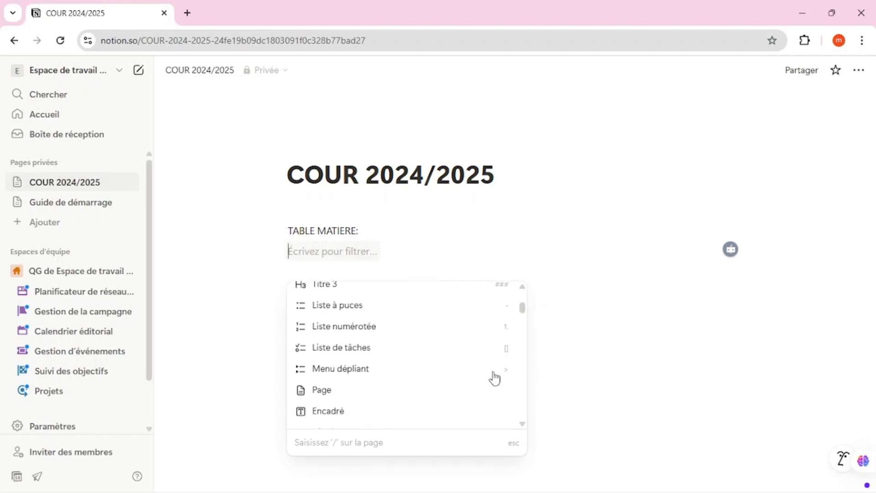
pyautogui.moveTo(347, 348)
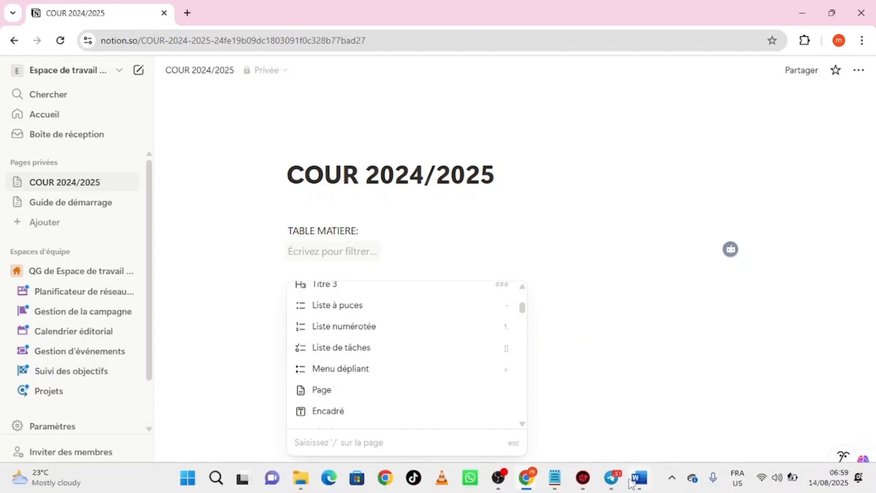
# Read the "Utiliser les bases de données" section in Word and look for the Tableau block among Notion's block types
pyautogui.click(638, 481)
pyautogui.scroll(-10, 547, 385)
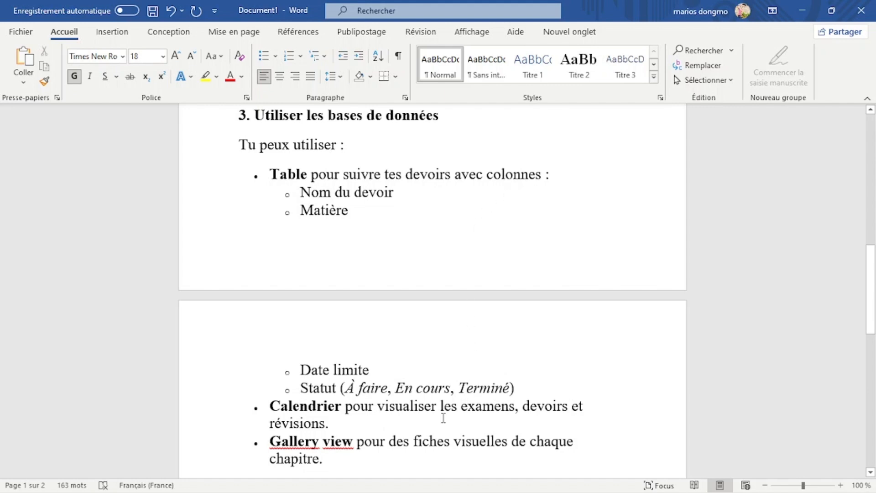
pyautogui.click(800, 9)
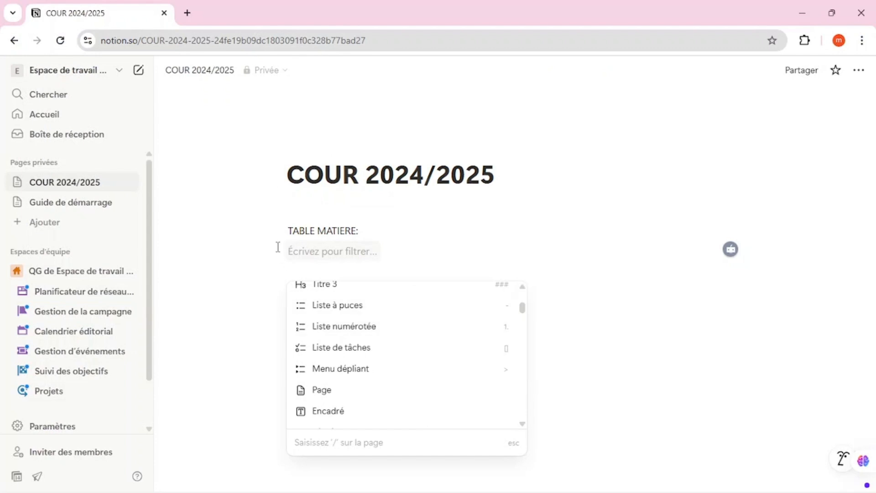
pyautogui.click(270, 267)
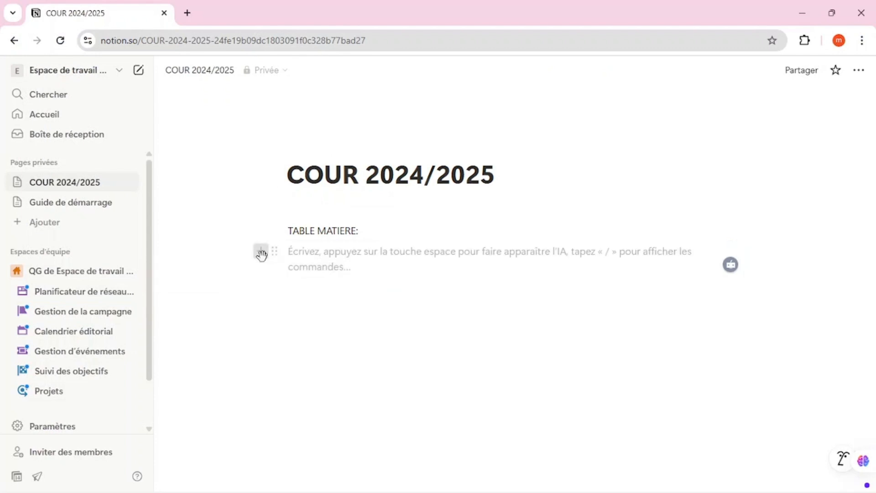
pyautogui.click(261, 252)
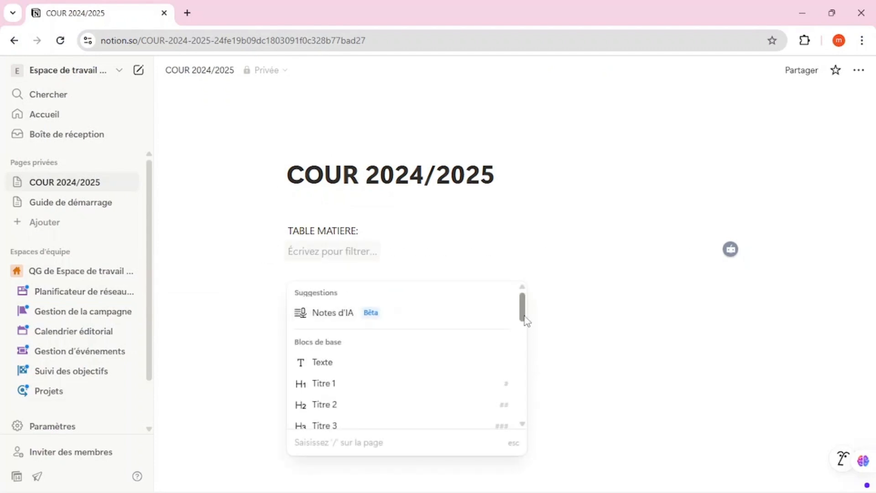
pyautogui.moveTo(525, 317); pyautogui.dragTo(525, 361)
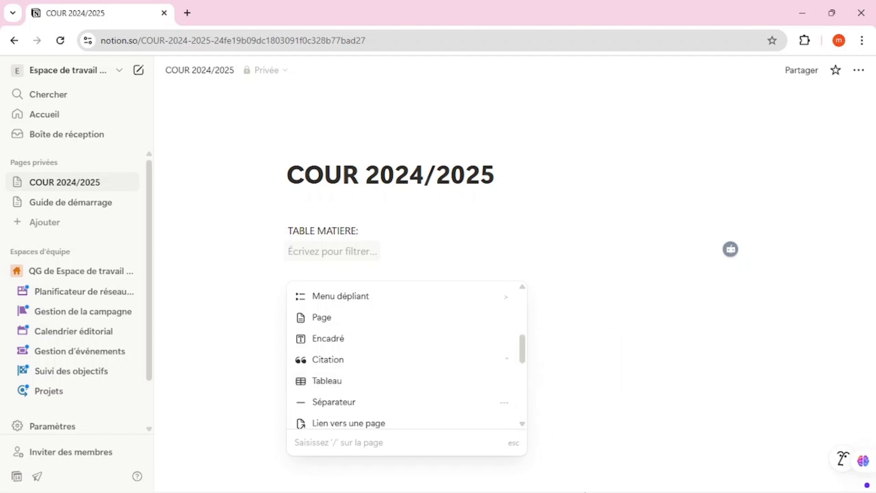
# Review the Calendrier and Gallery view notes in Word and look for the matching database views in Notion's block list
pyautogui.click(639, 479)
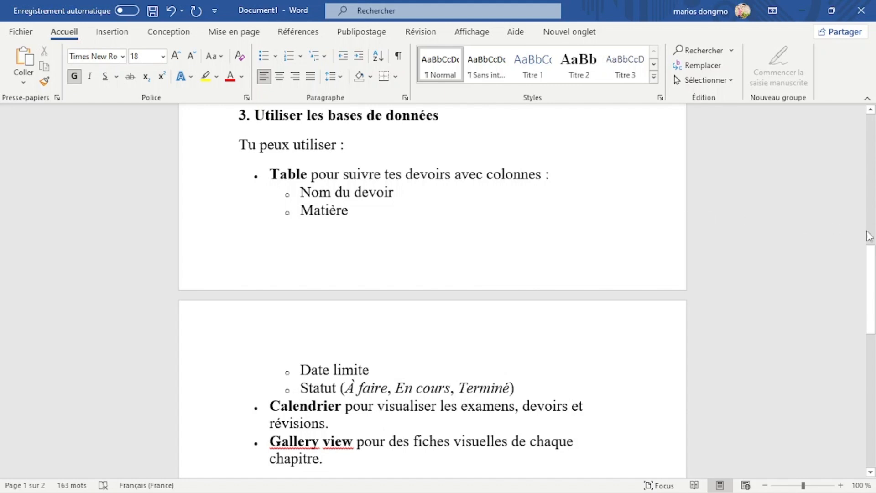
pyautogui.moveTo(870, 249); pyautogui.dragTo(870, 294)
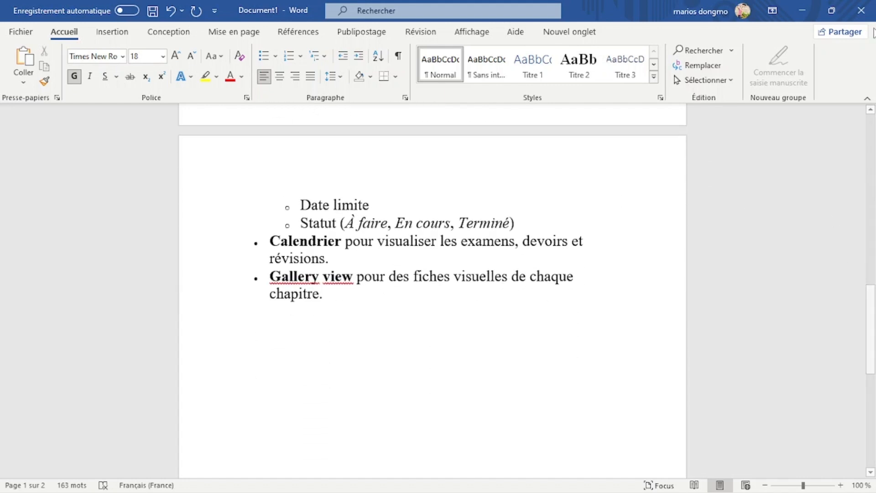
pyautogui.click(806, 7)
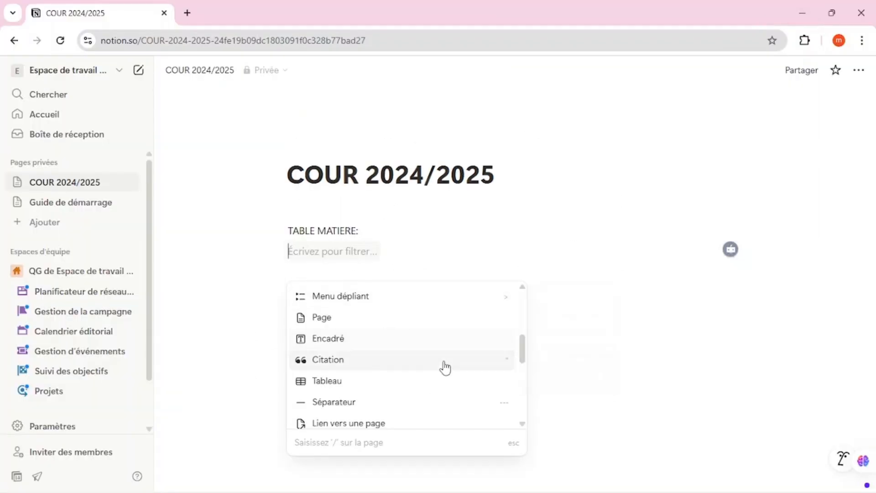
pyautogui.moveTo(523, 361); pyautogui.dragTo(522, 425)
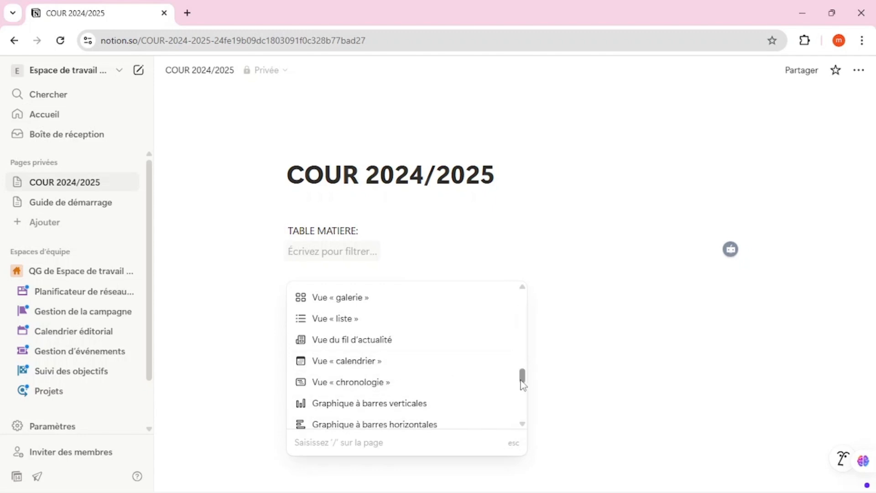
pyautogui.click(638, 488)
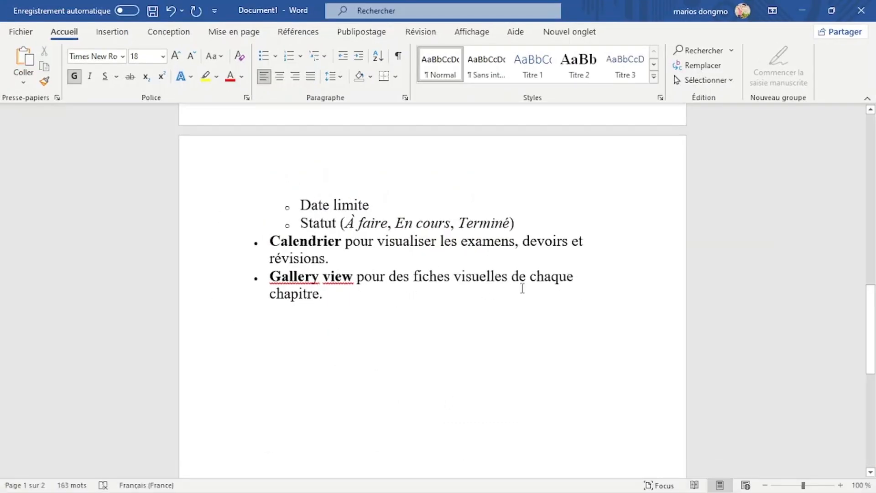
pyautogui.click(801, 9)
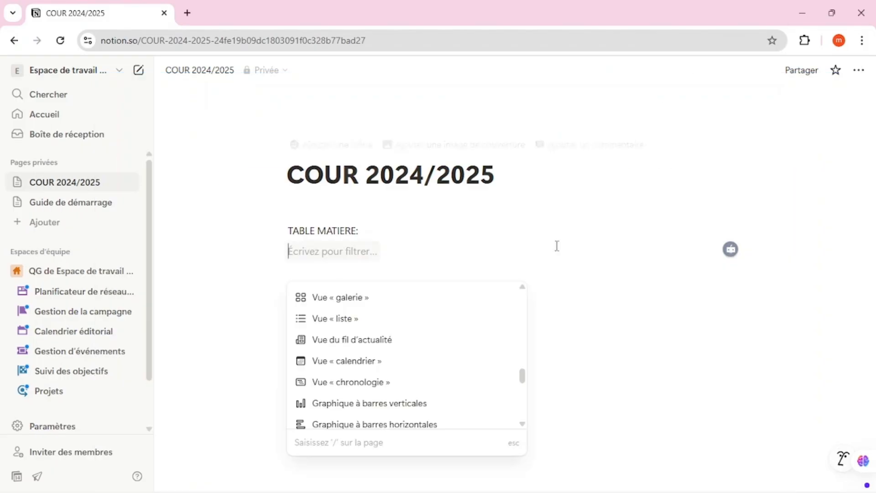